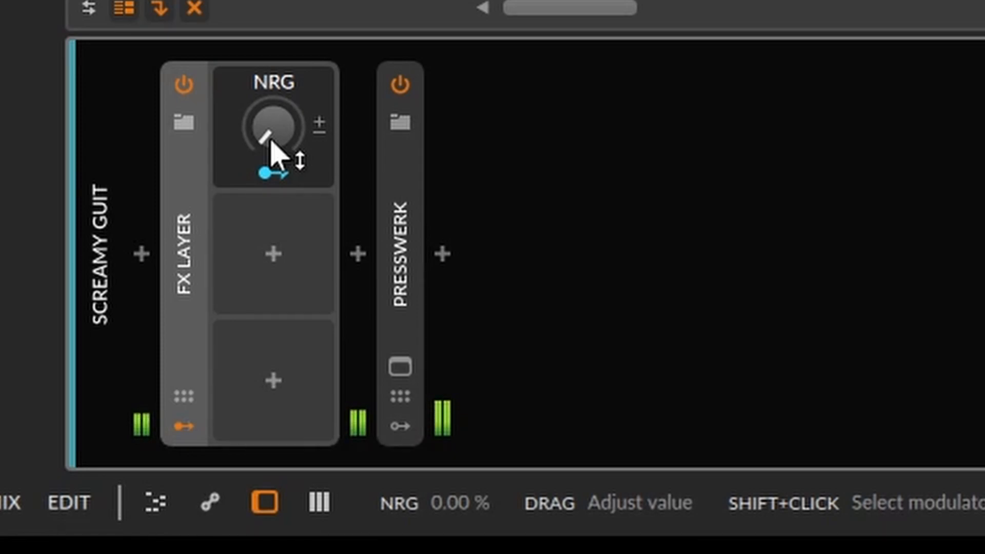
Set the NRG macro on the screamy guit track's FX Layer to 100 % and inspect which layer parameters it modulates
drag(271, 141, 271, 77)
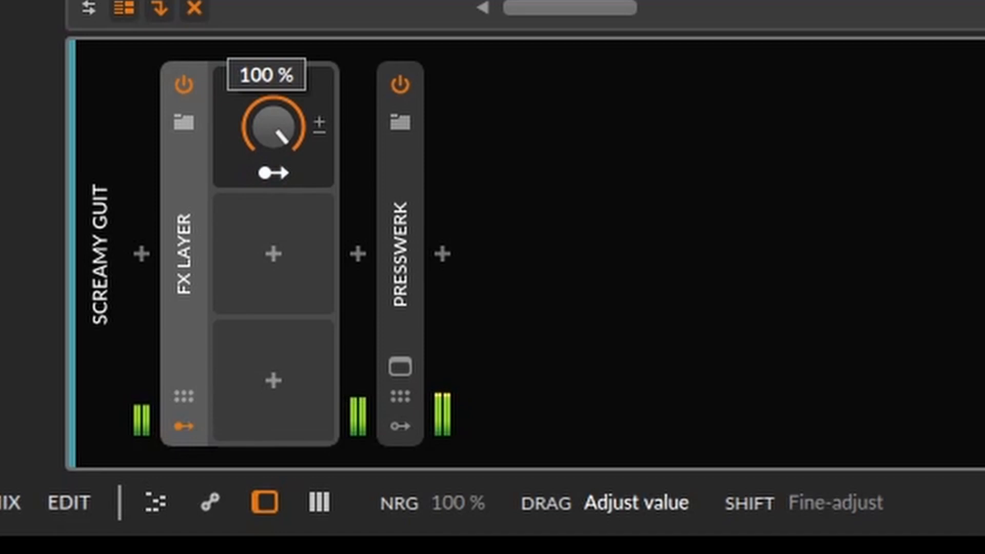
drag(273, 126, 295, 69)
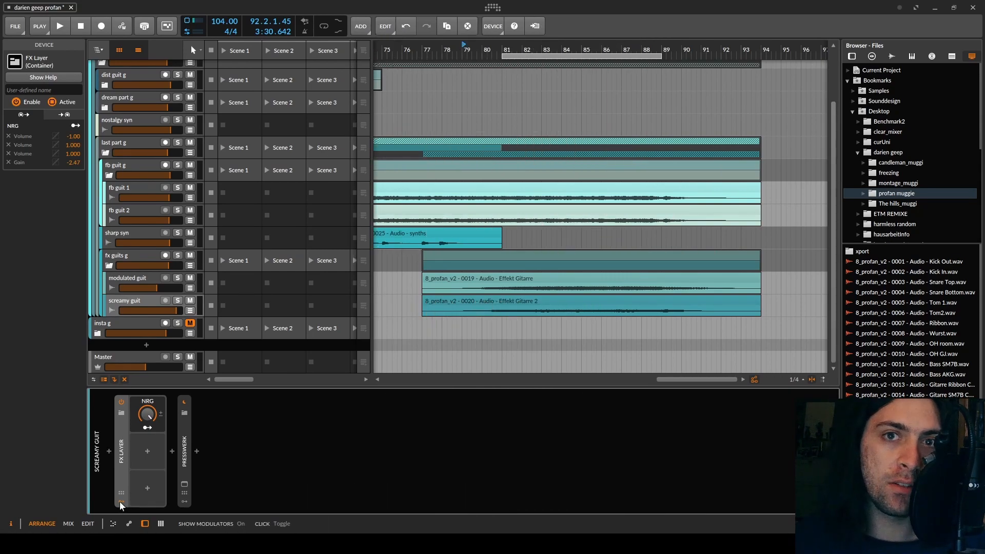
double_click(122, 457)
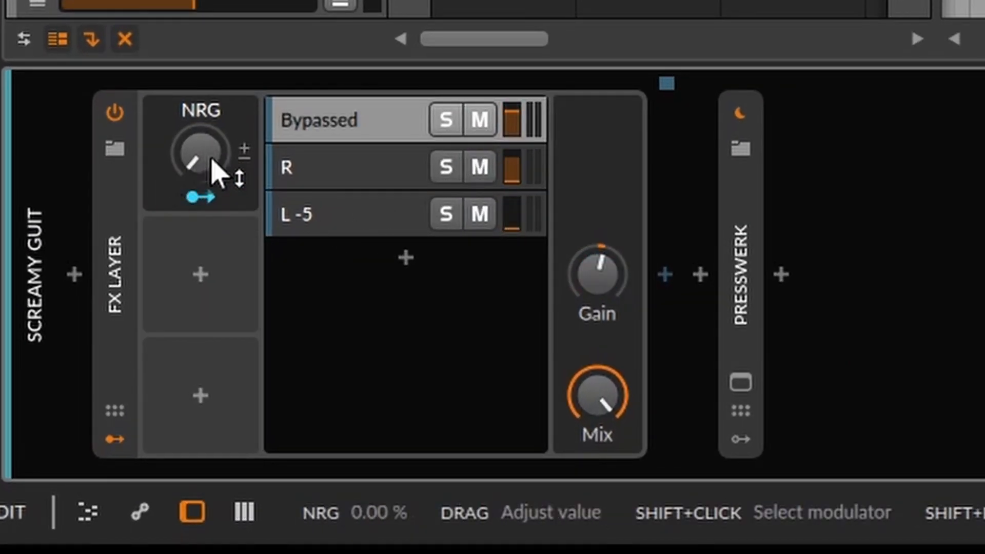
click(201, 196)
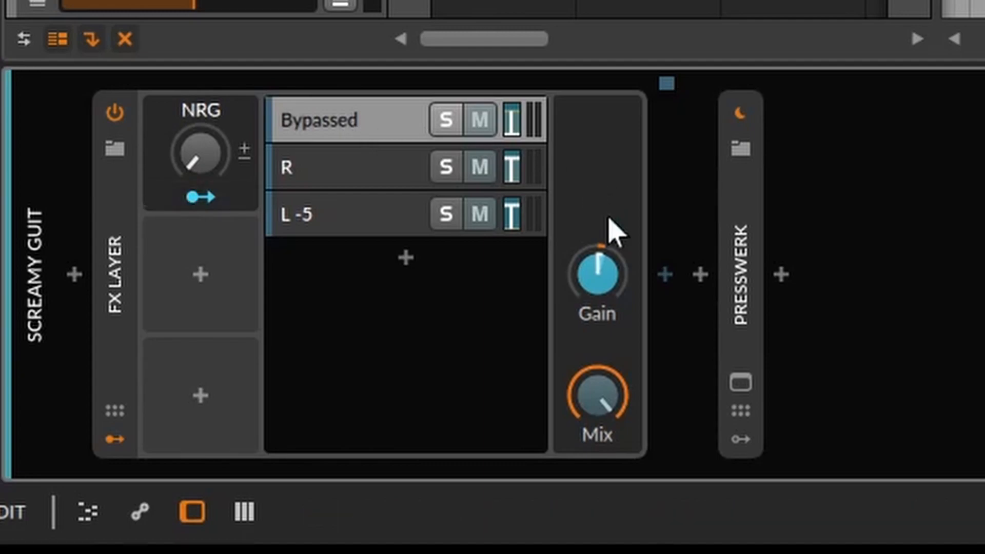
drag(214, 173, 214, 112)
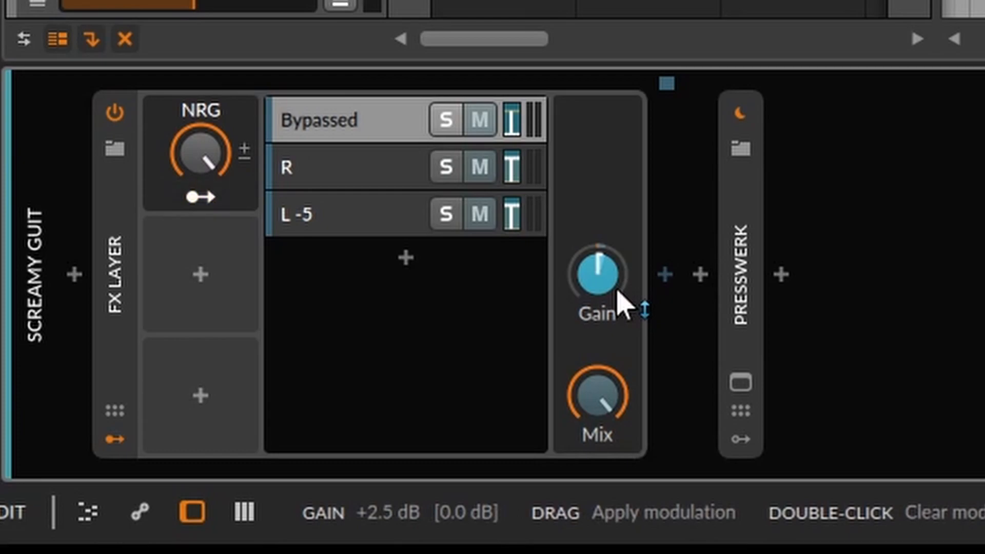
click(167, 200)
Examine the Tool device's pan settings in the R and L -5 layers of the FX Layer
click(250, 194)
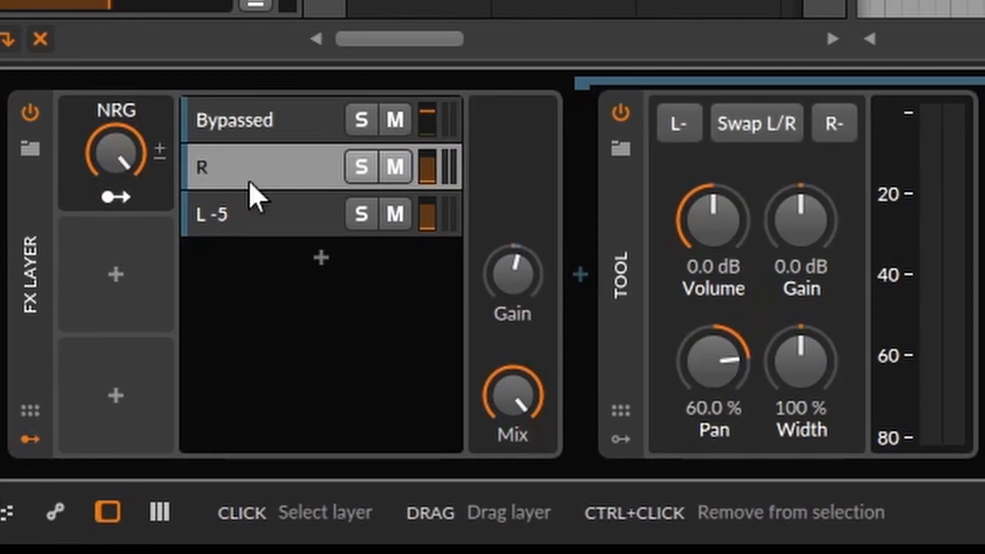
click(639, 285)
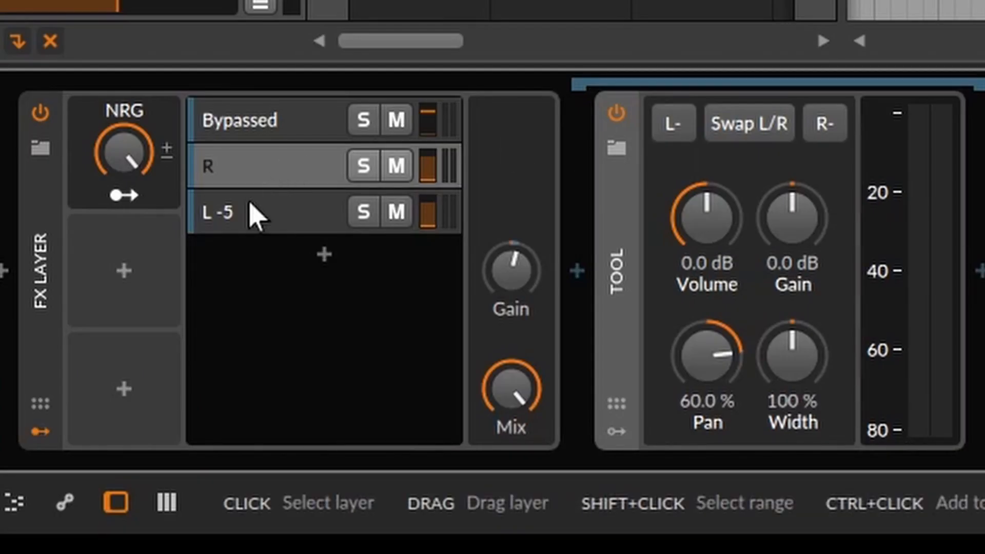
click(187, 434)
double_click(620, 280)
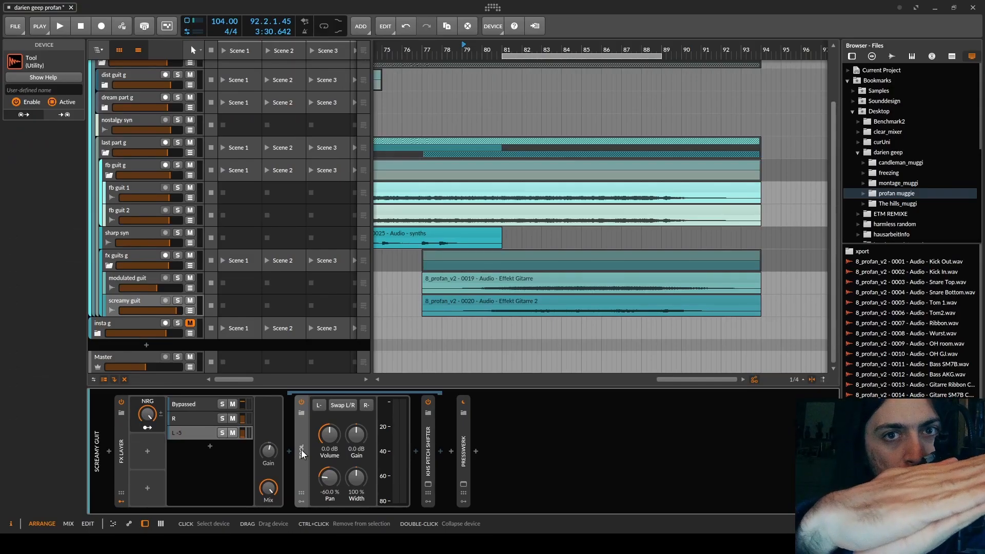
Collapse the Tool device in the L -5 layer and open the KHS Pitch Shifter's parameters and plug-in window
double_click(302, 450)
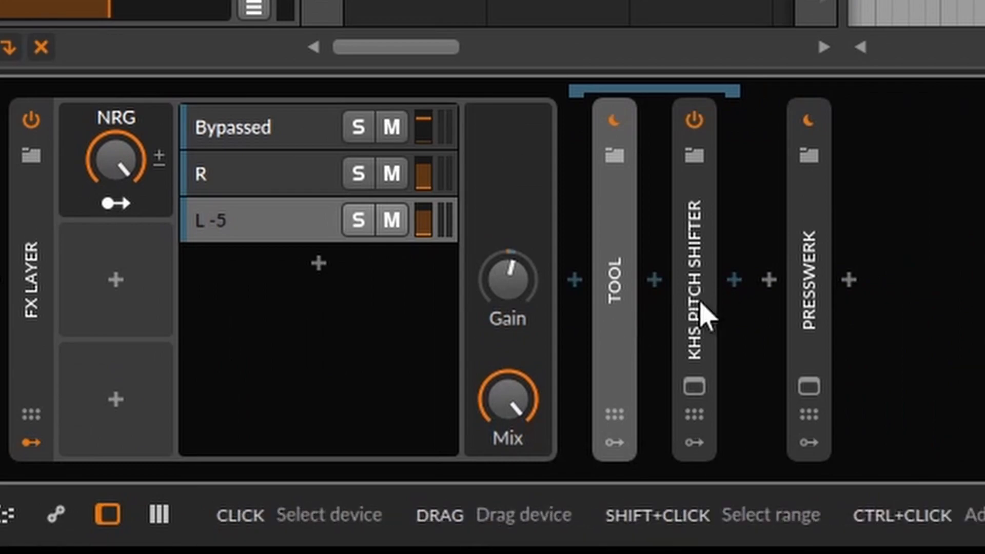
double_click(704, 308)
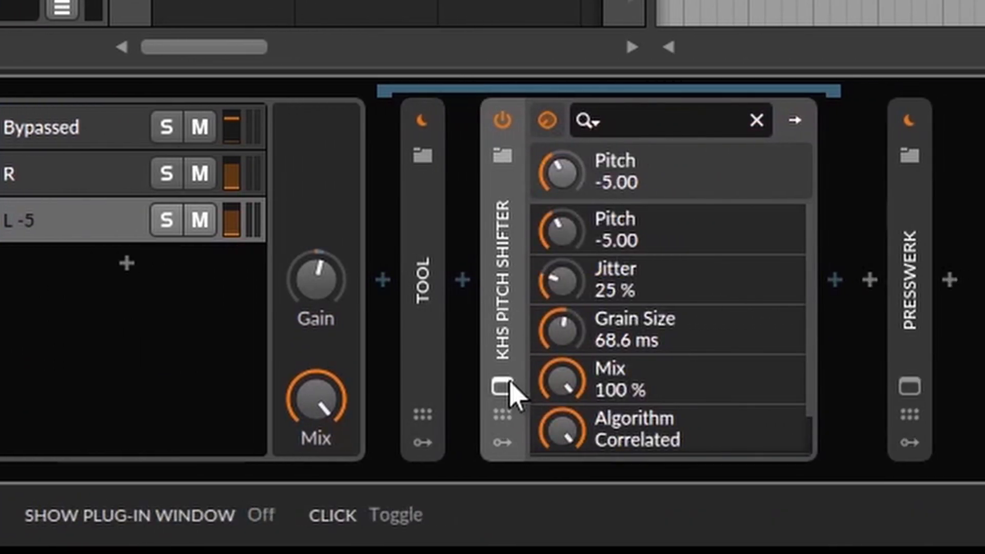
click(668, 386)
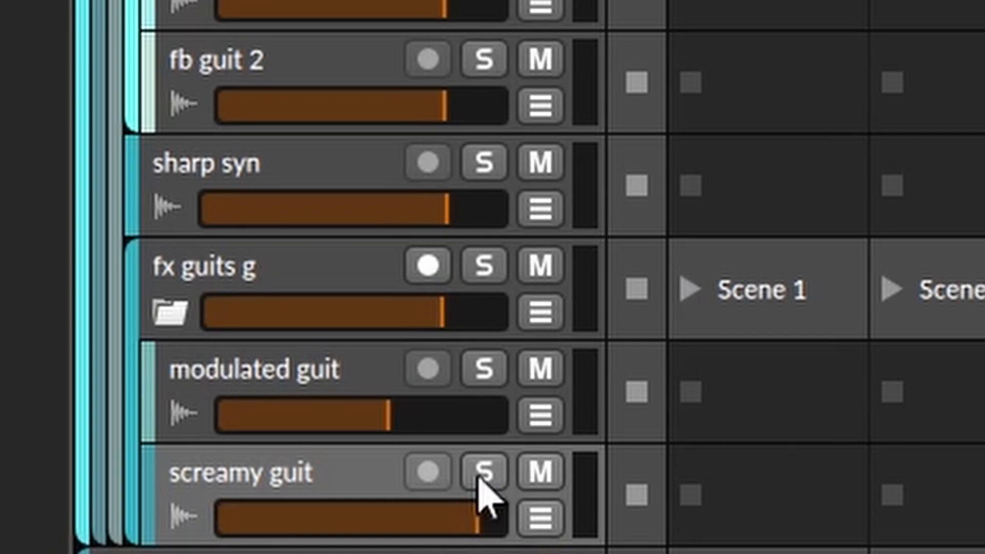
Solo the screamy guit track and play it, comparing the sound with the NRG macro at 0 % and 100 %
click(485, 485)
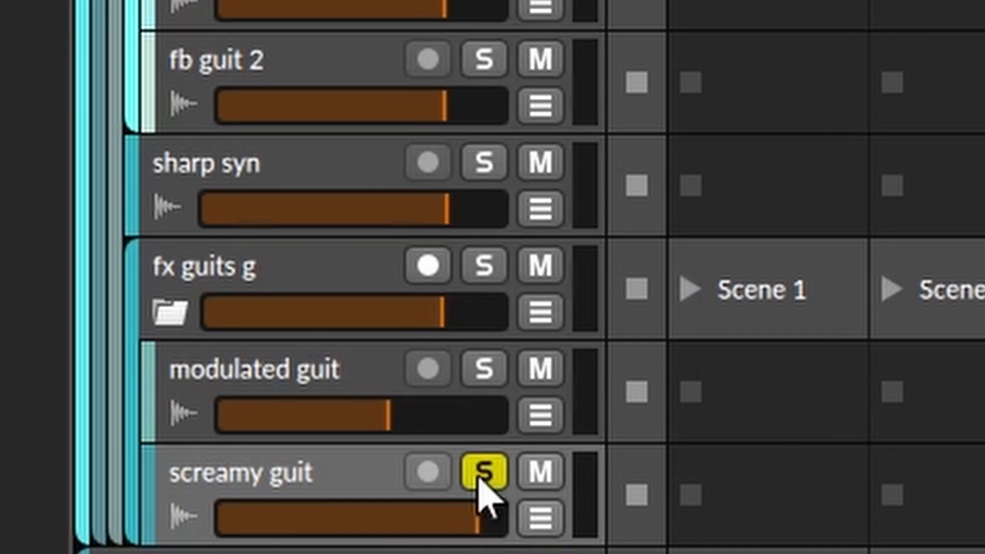
key(space)
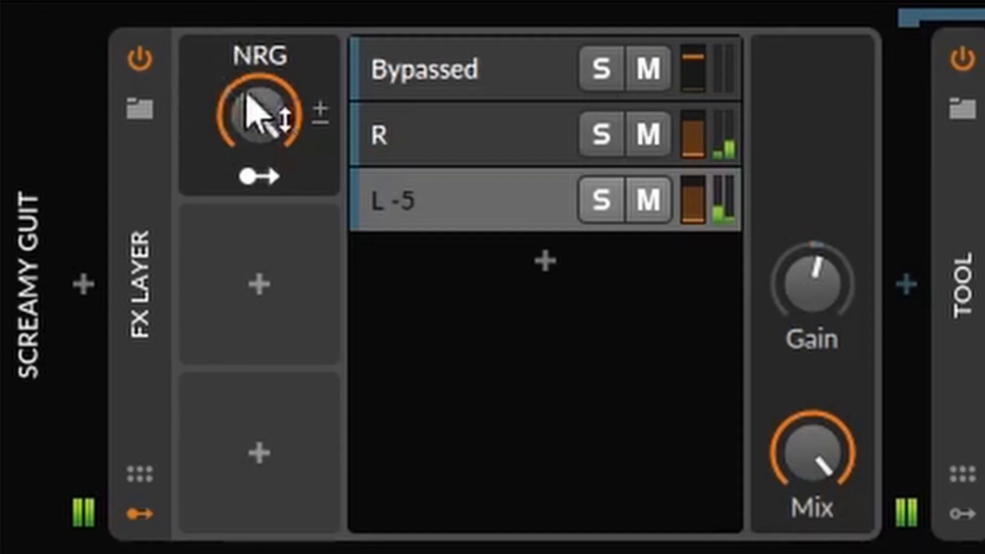
drag(257, 110, 257, 165)
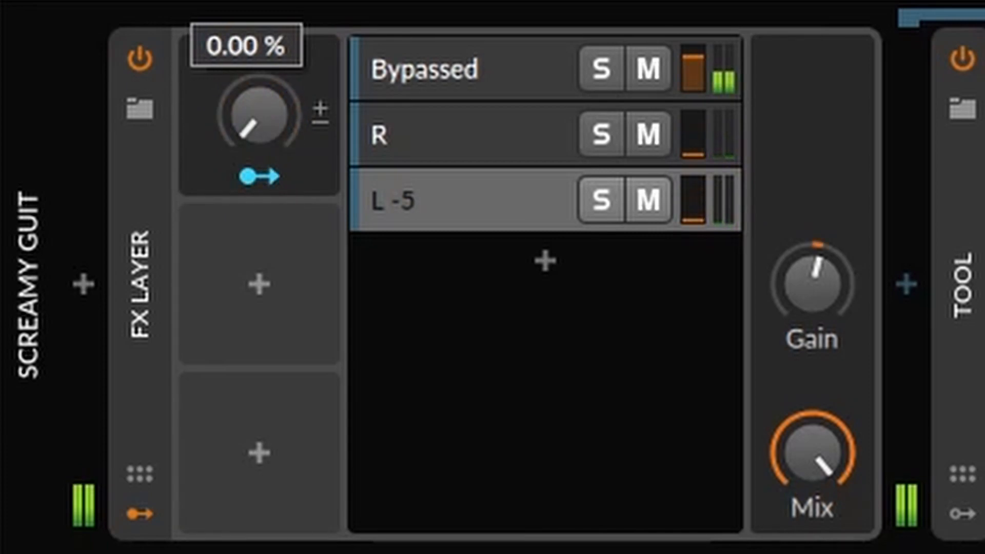
drag(259, 116, 259, 31)
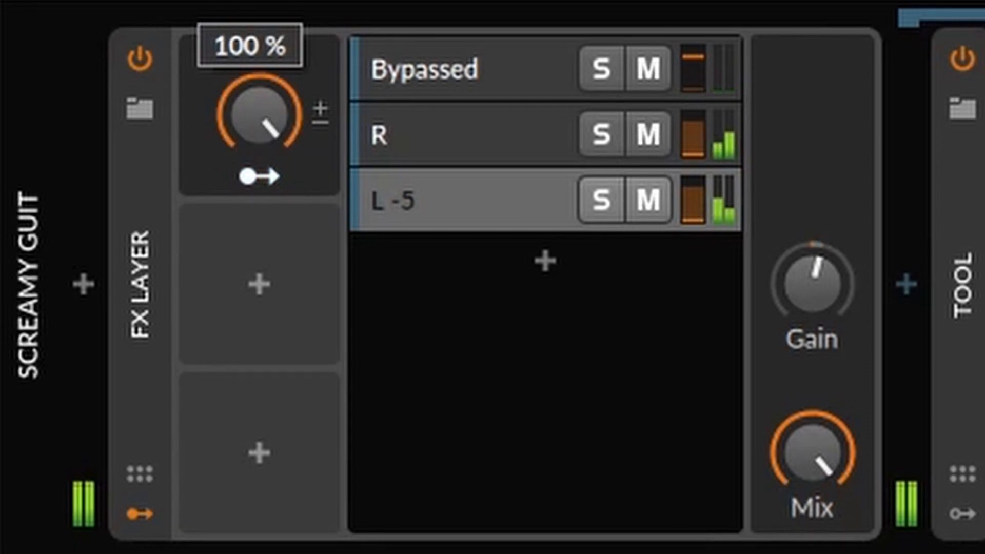
mouse_move(259, 115)
mouse_down()
mouse_move(259, 200)
mouse_move(259, 115)
mouse_up()
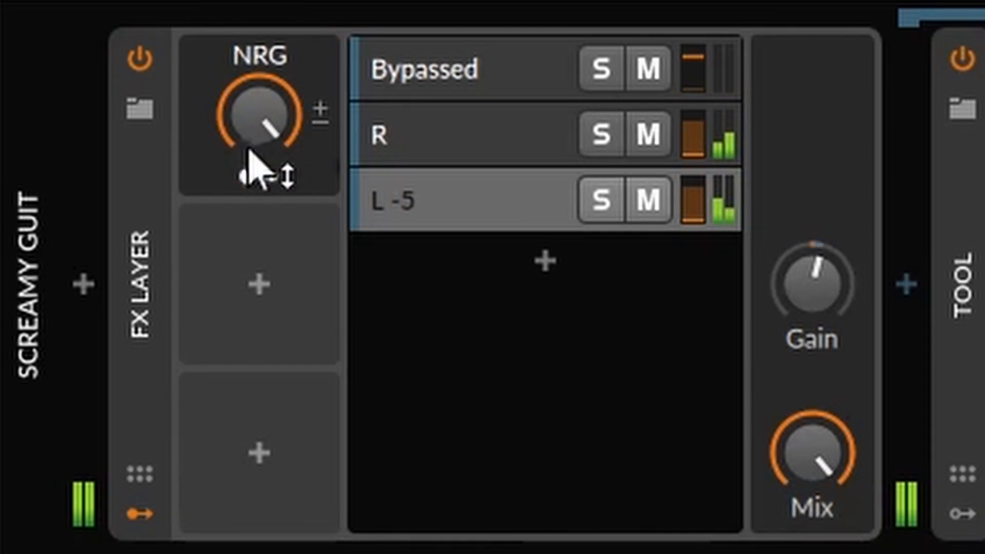
click(290, 125)
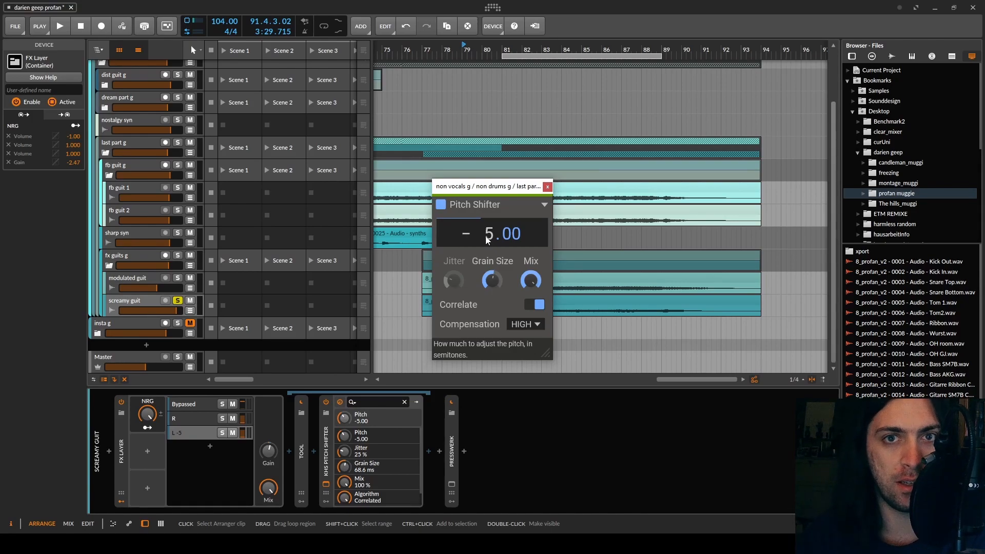
Try an additional kHs Pitch Shifter layer at +7.00 semitones, comparing the sound with the layer muted and unmuted
click(210, 446)
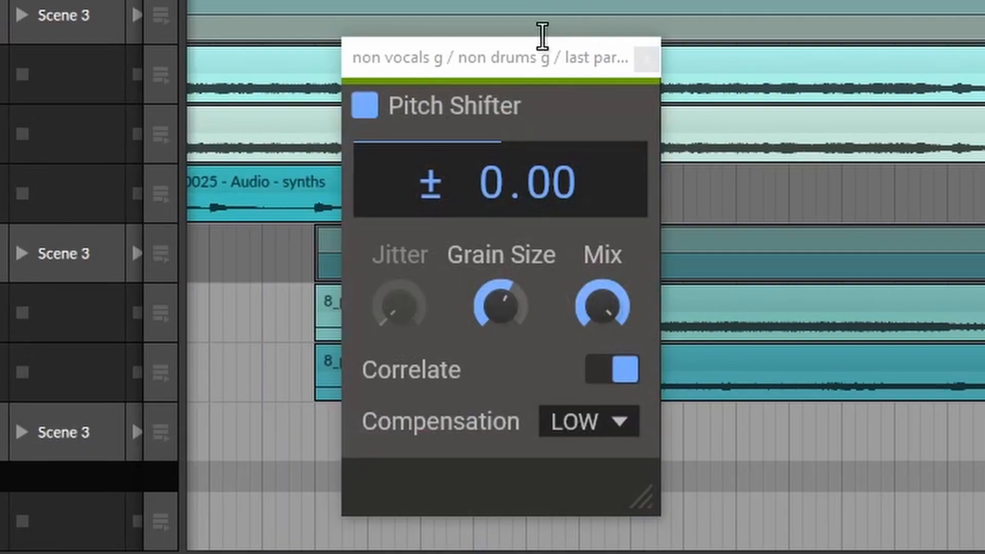
drag(494, 188, 494, 148)
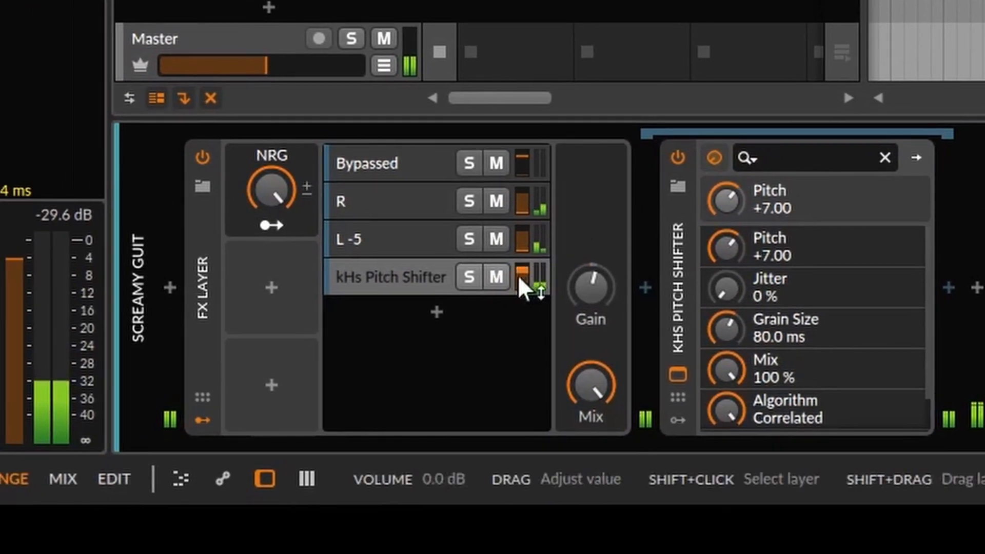
click(495, 277)
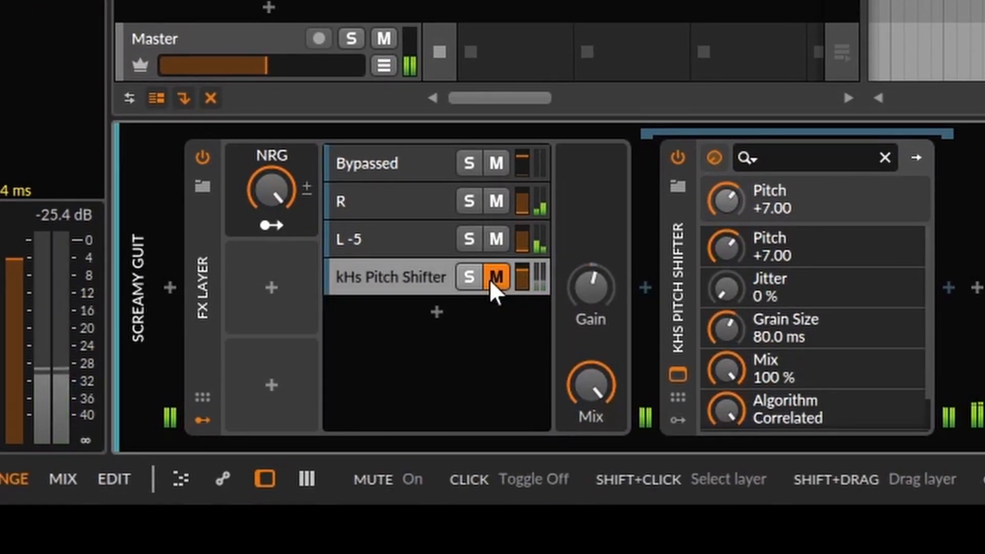
click(490, 279)
click(489, 279)
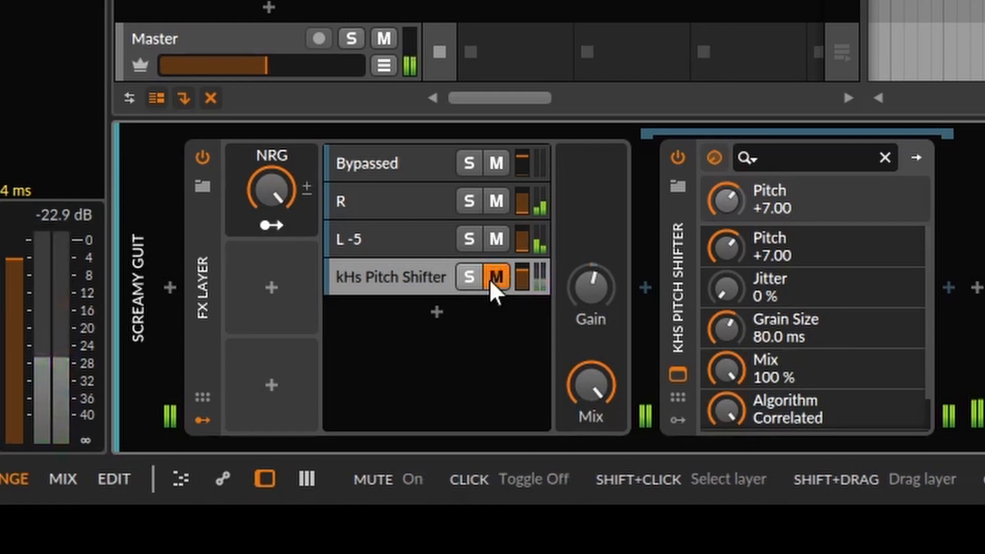
click(489, 279)
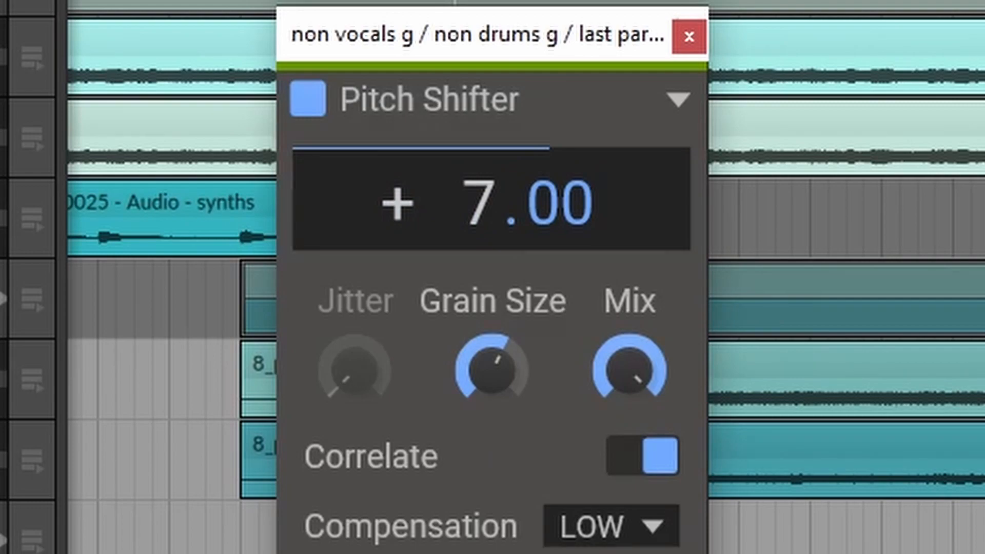
Try higher pitch shifts on the added kHs Pitch Shifter layer, including +8.00 and +9.00 semitones
drag(479, 203, 479, 187)
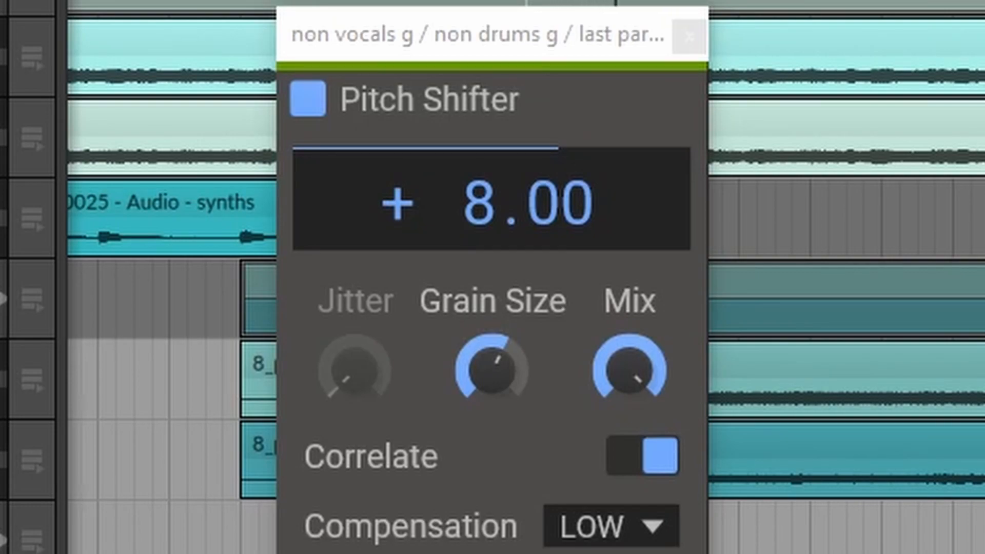
drag(477, 200, 477, 184)
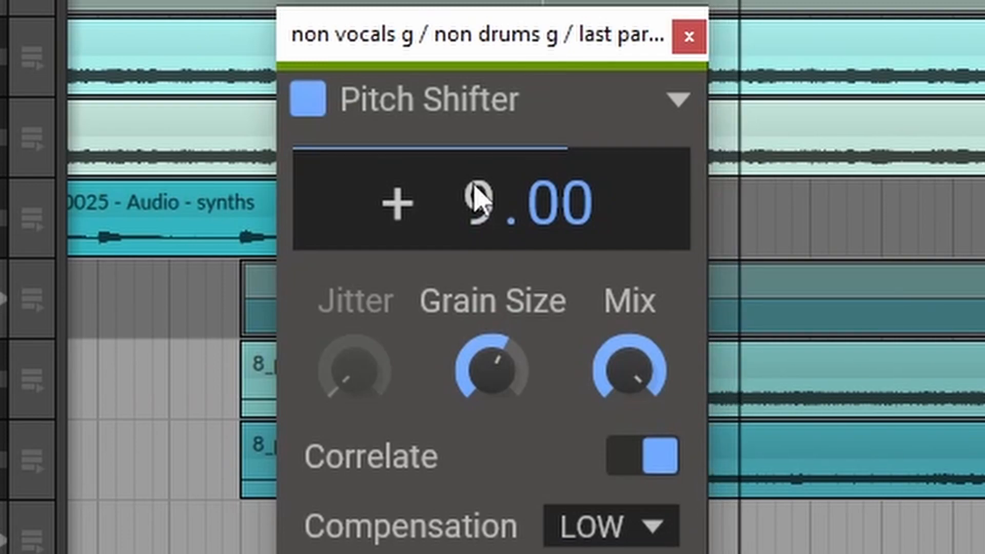
drag(478, 201, 478, 107)
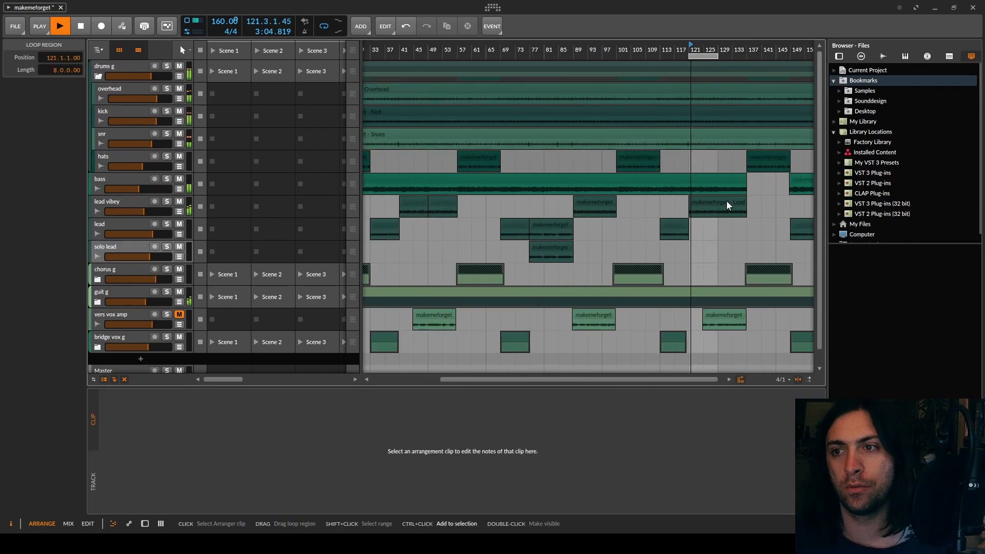
In the makemeforget project, play the section from bar 121 and compare the FX Layer bypassed and enabled
scroll(728, 205, up, 6)
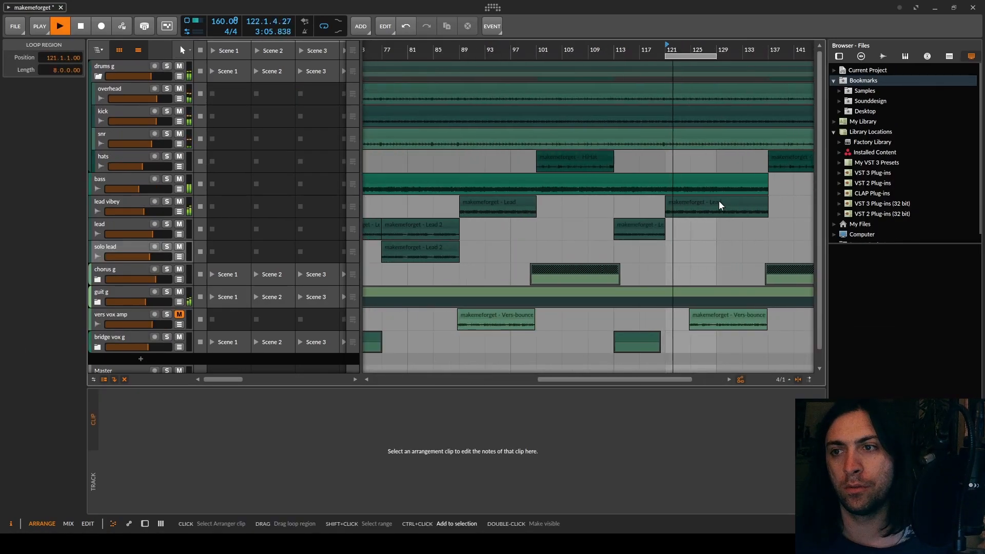
scroll(719, 205, up, 4)
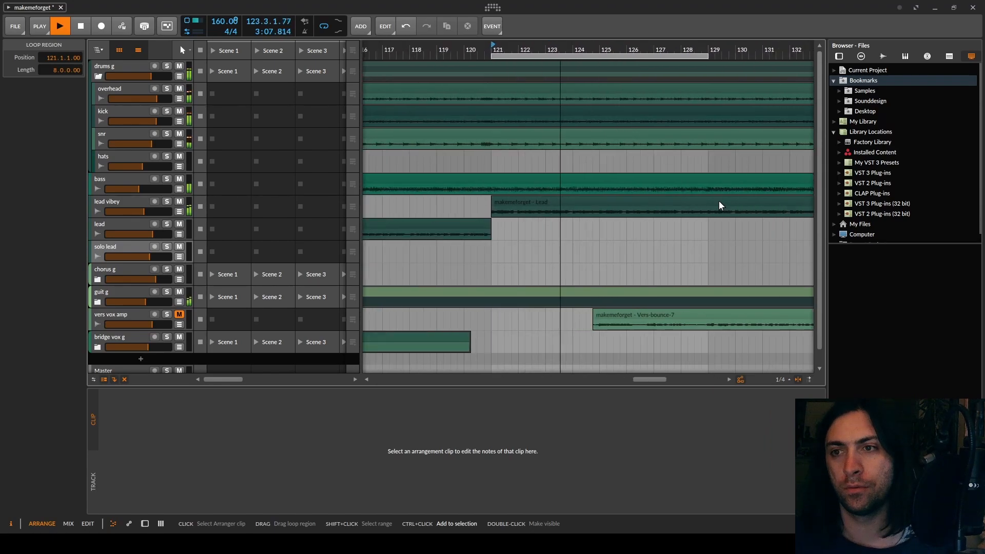
key(space)
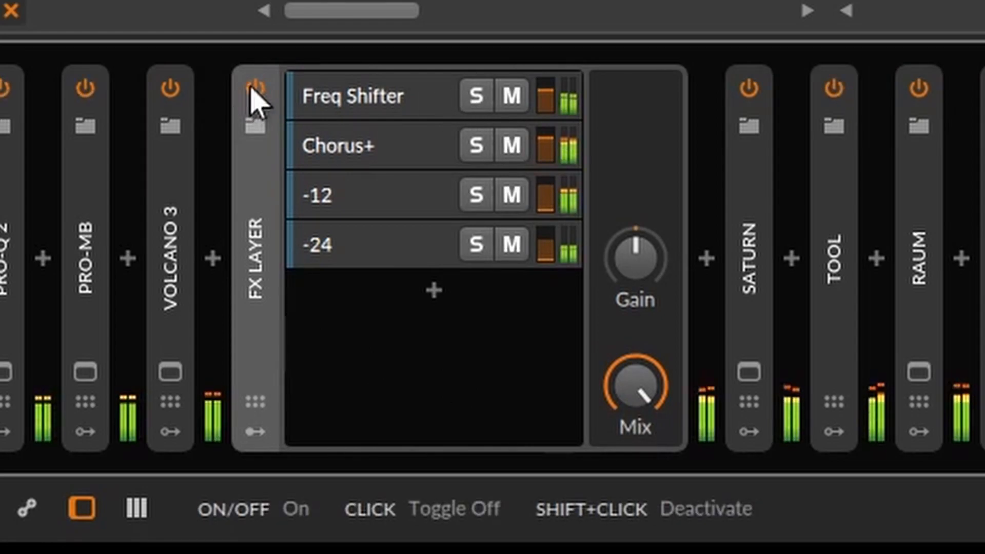
click(252, 88)
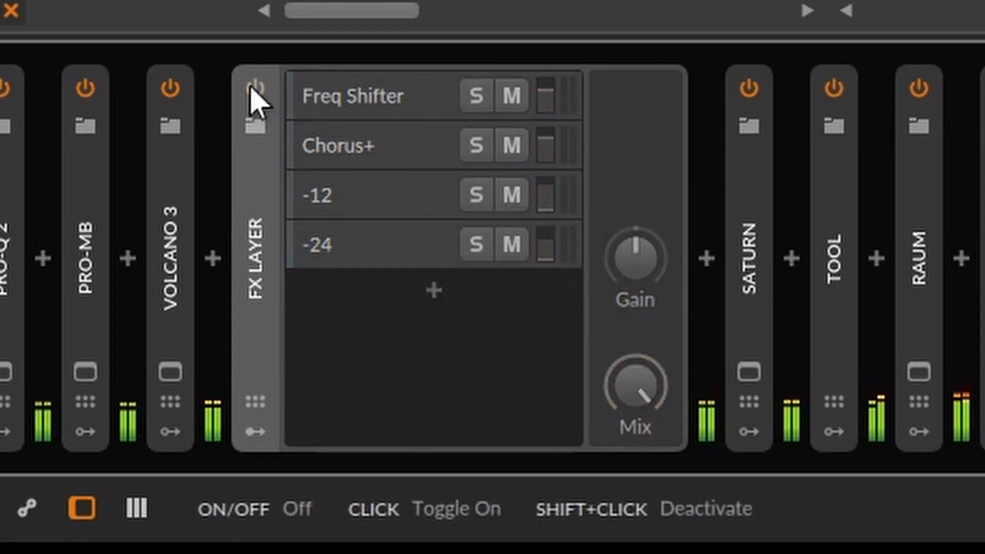
click(255, 88)
click(255, 89)
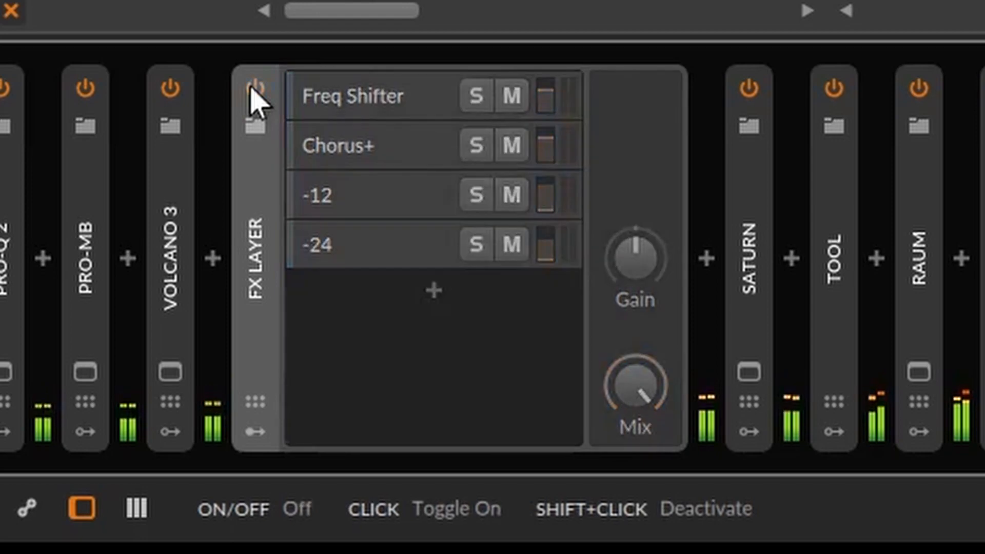
click(255, 88)
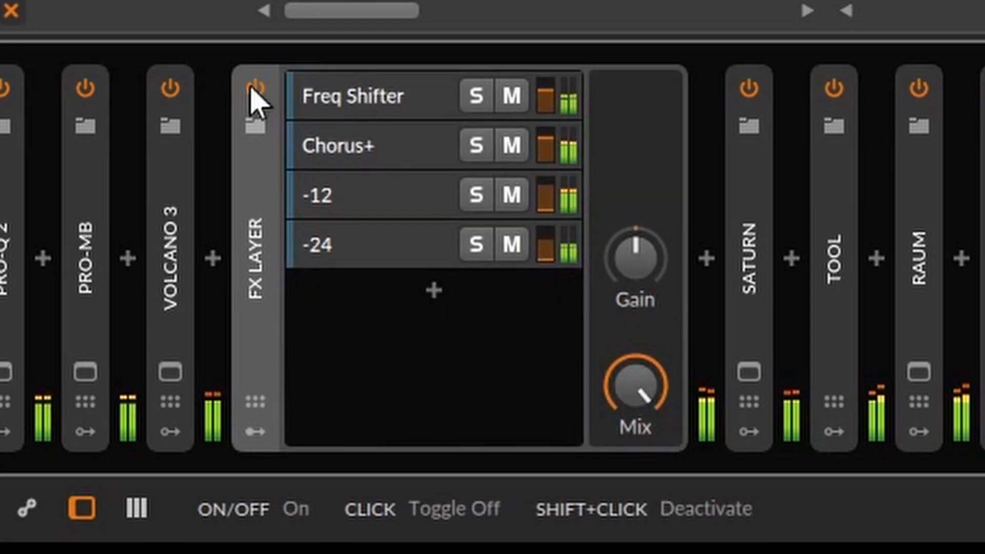
Select and solo the Freq Shifter layer in the FX Layer, and listen to it on its own
click(326, 85)
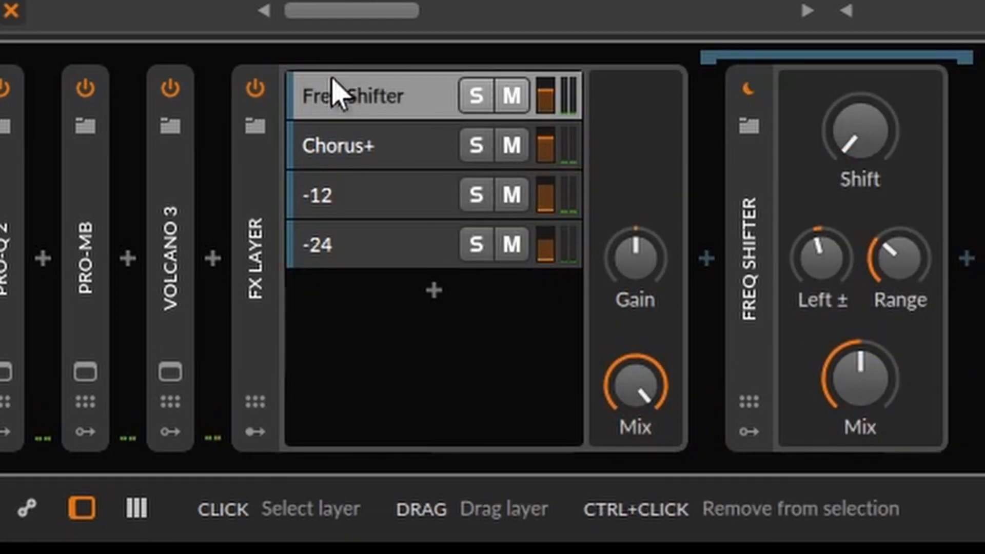
click(471, 101)
key(space)
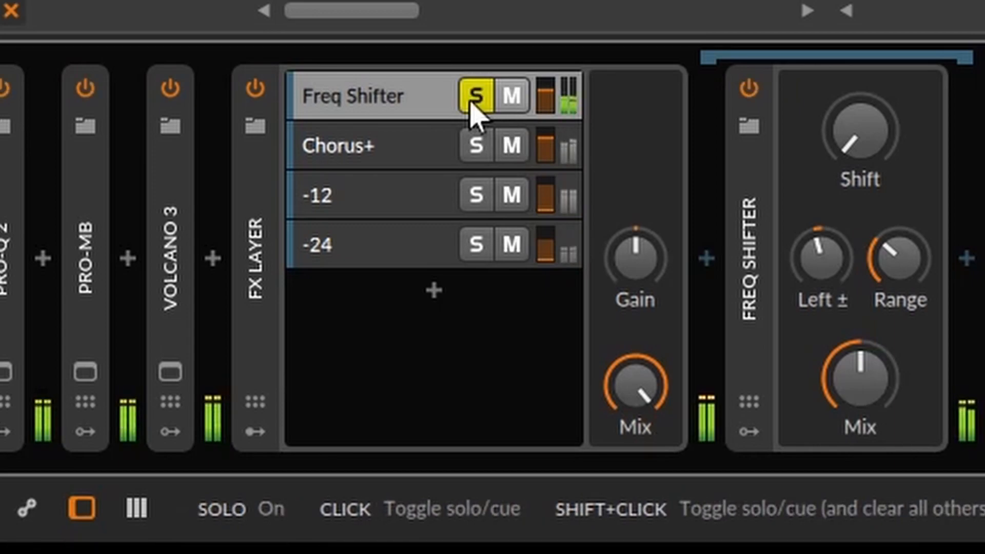
key(space)
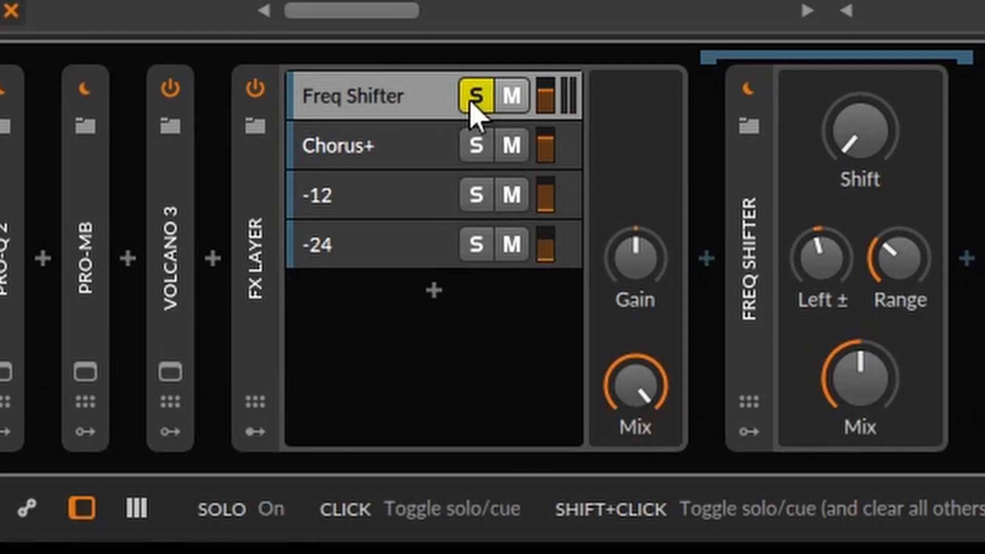
Switch the solo from the Freq Shifter layer to the Chorus+ layer and play it
click(470, 103)
click(464, 146)
key(space)
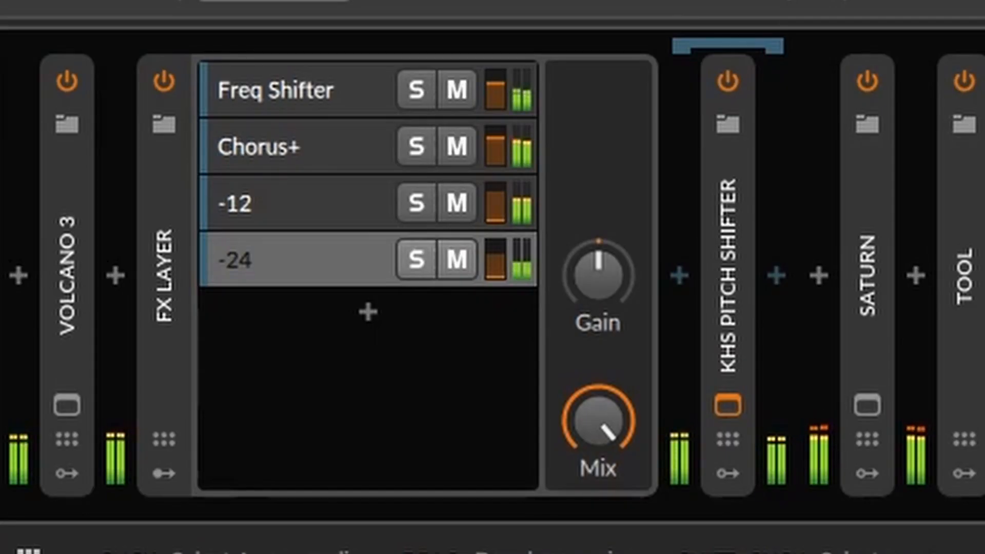
Mute the -12 and -24 layers during playback, and unmute both to compare the sound
click(461, 203)
click(462, 258)
click(462, 258)
click(461, 203)
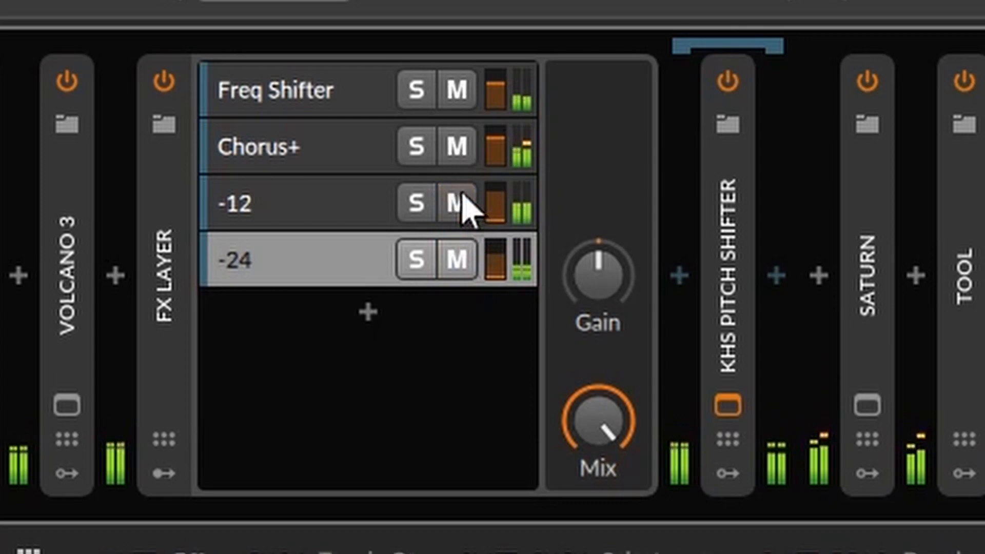
Solo the -12 and -24 layers in turn to hear each on its own, return to -12, and clear the solo
click(420, 208)
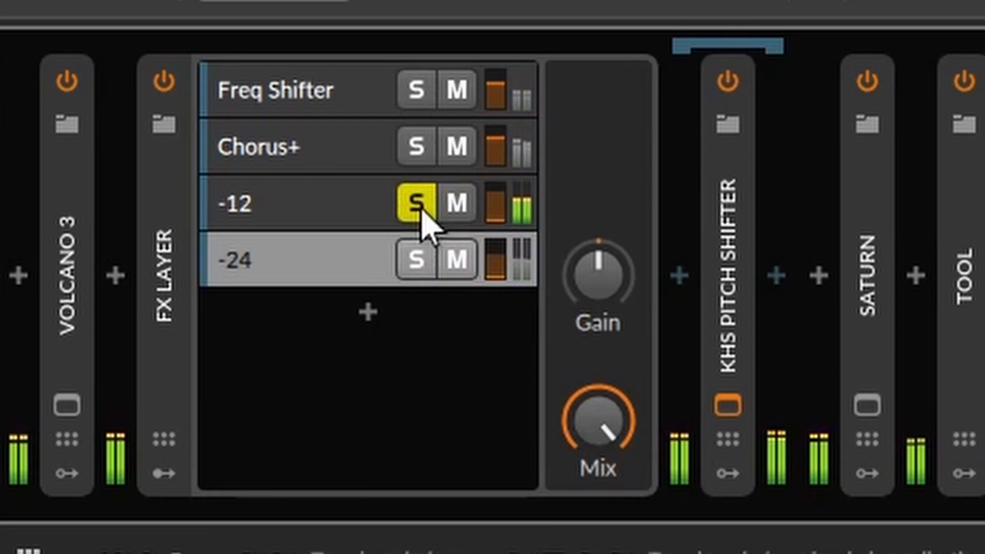
click(420, 208)
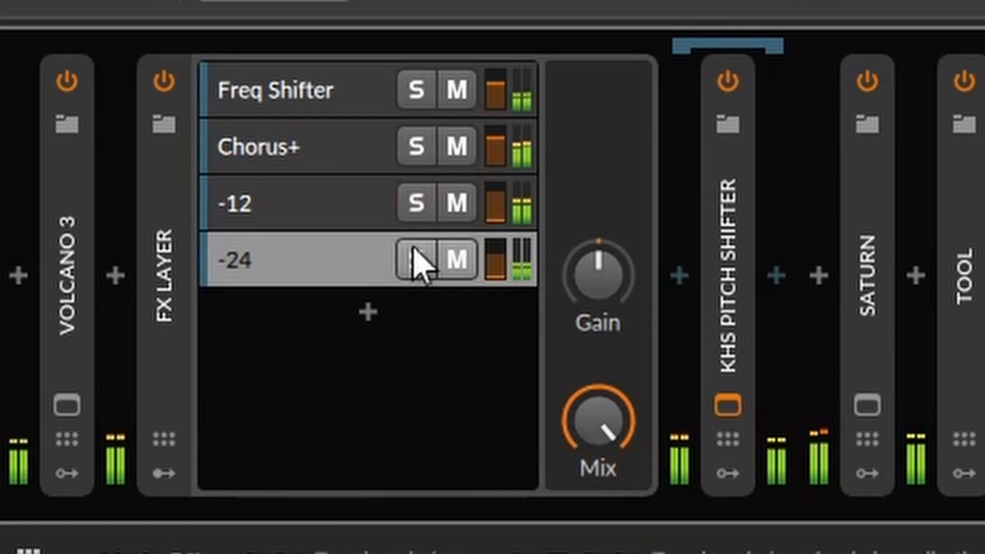
click(417, 260)
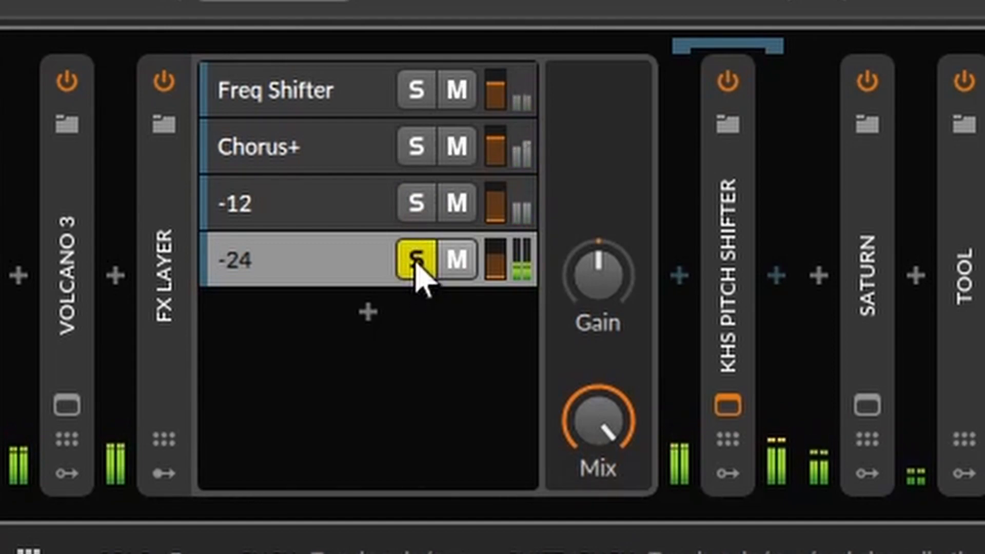
click(416, 261)
click(416, 205)
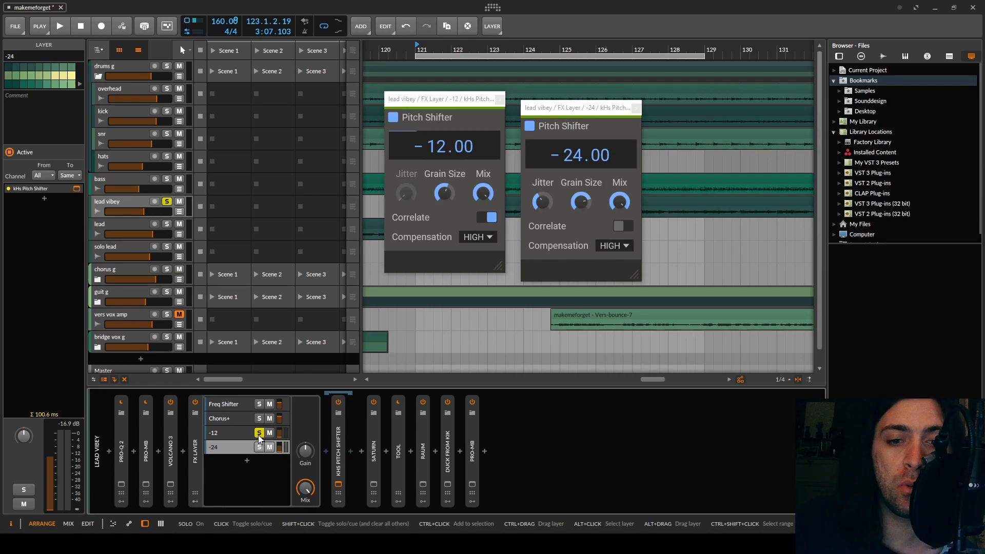
click(259, 432)
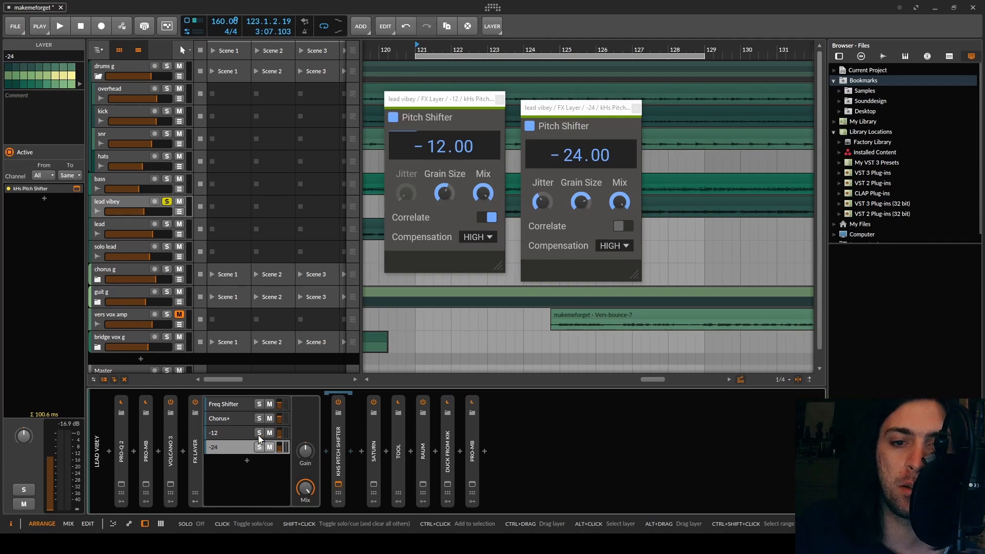
Bypass and re-enable the FX Layer on the lead vibey track during playback to compare the sound, and stop playback
click(194, 402)
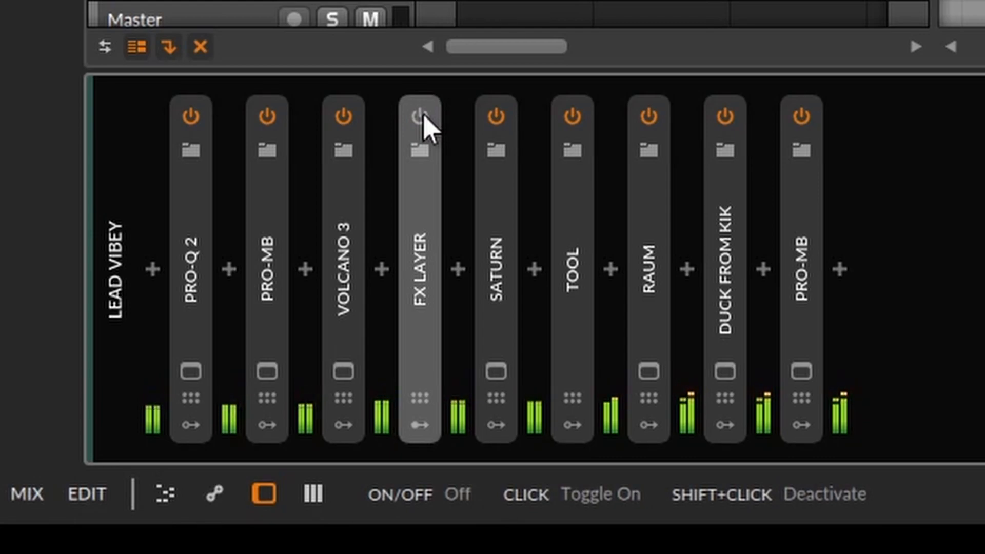
click(424, 117)
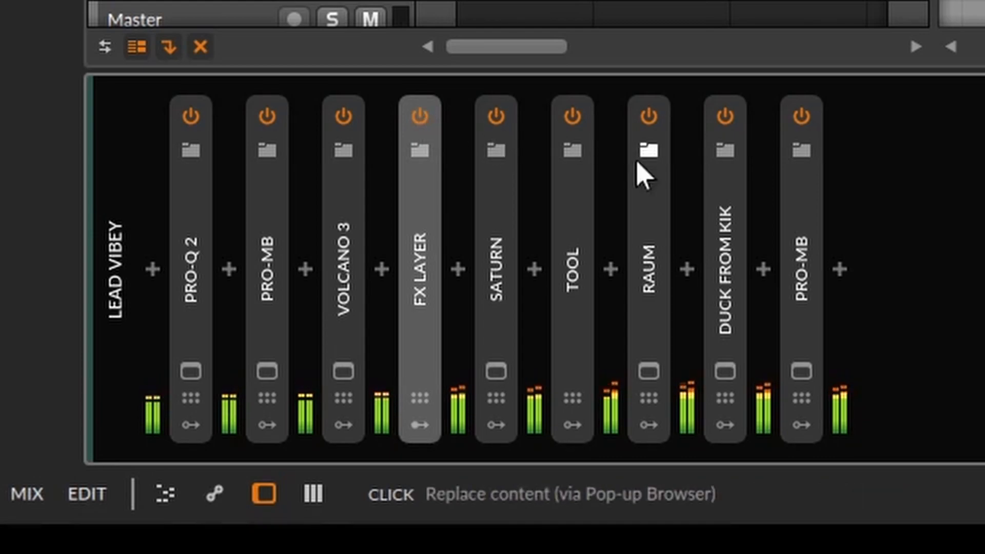
key(space)
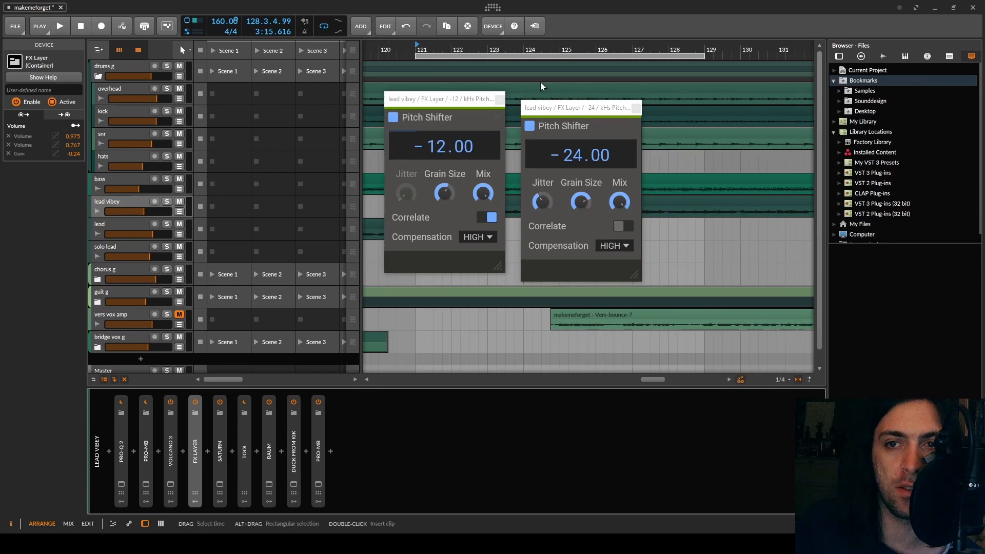